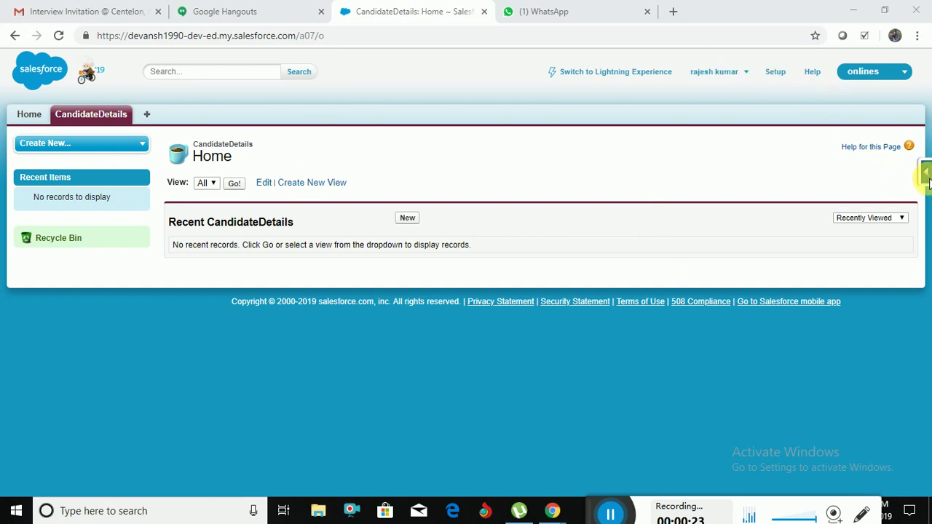
- Start creating a new custom field for the object behind the CandidateDetails tab
click(86, 116)
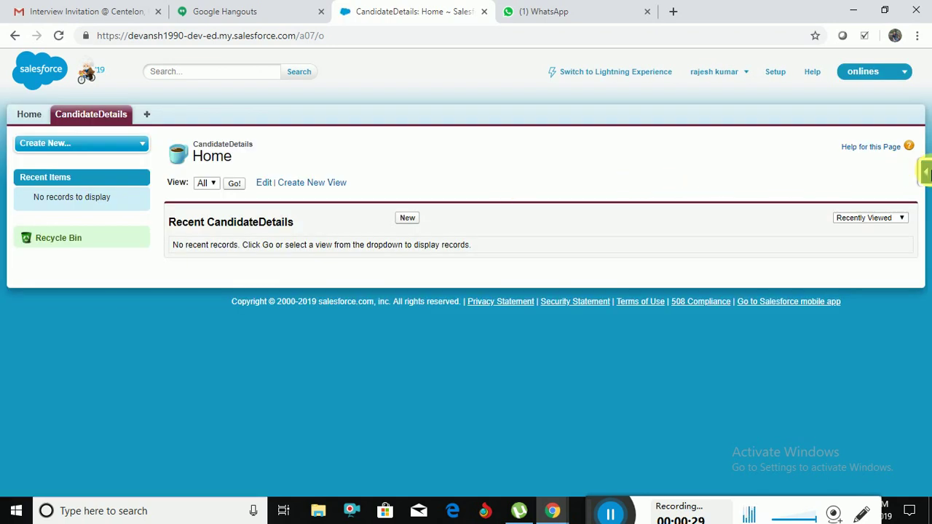
click(925, 171)
mouse_move(803, 196)
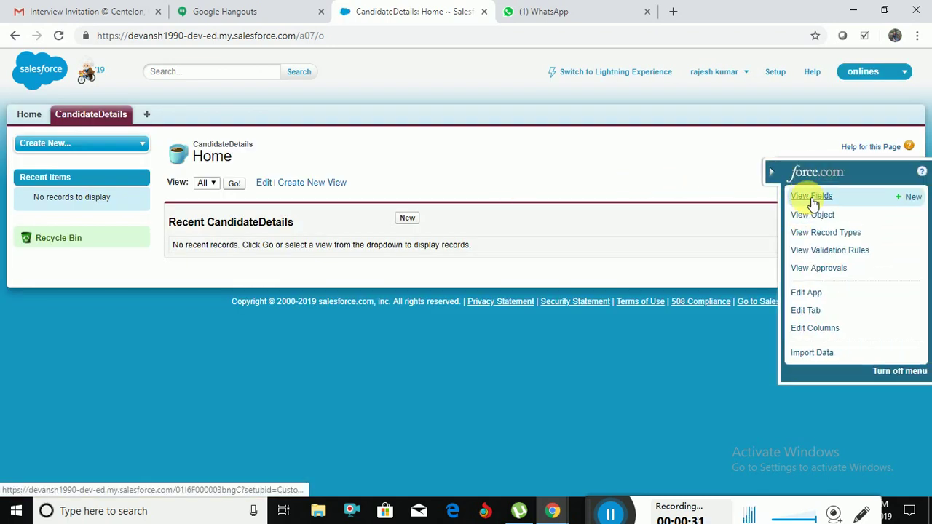
click(910, 204)
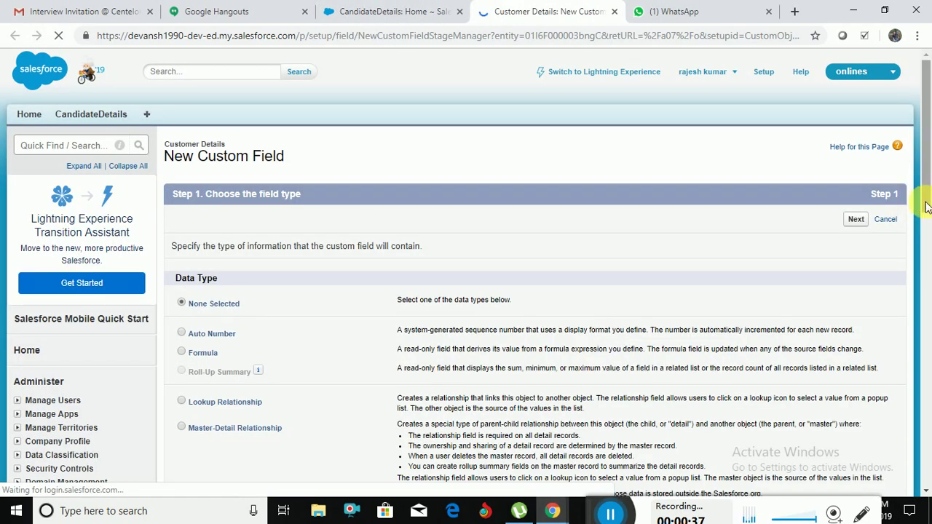
- Examine the data types available for the custom field, including Auto Number, Formula and Text Area (Long)
drag(926, 188, 920, 234)
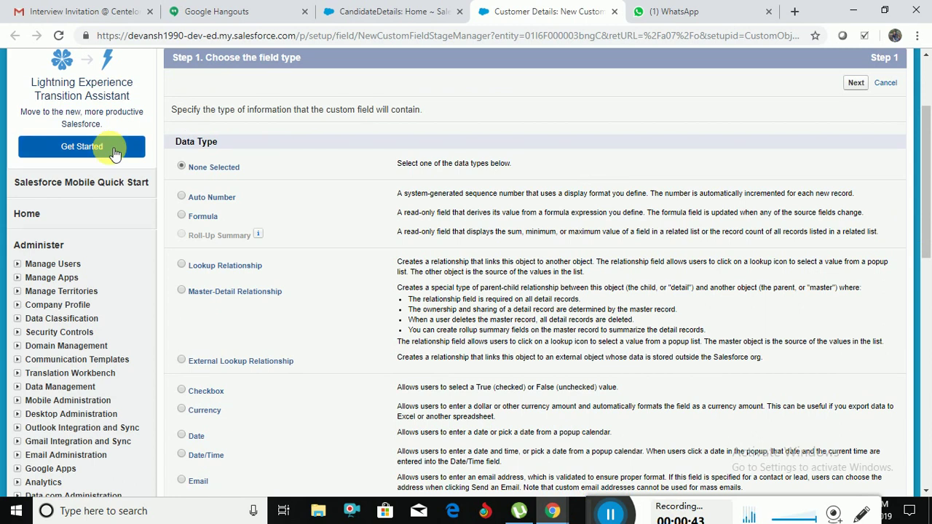
click(182, 198)
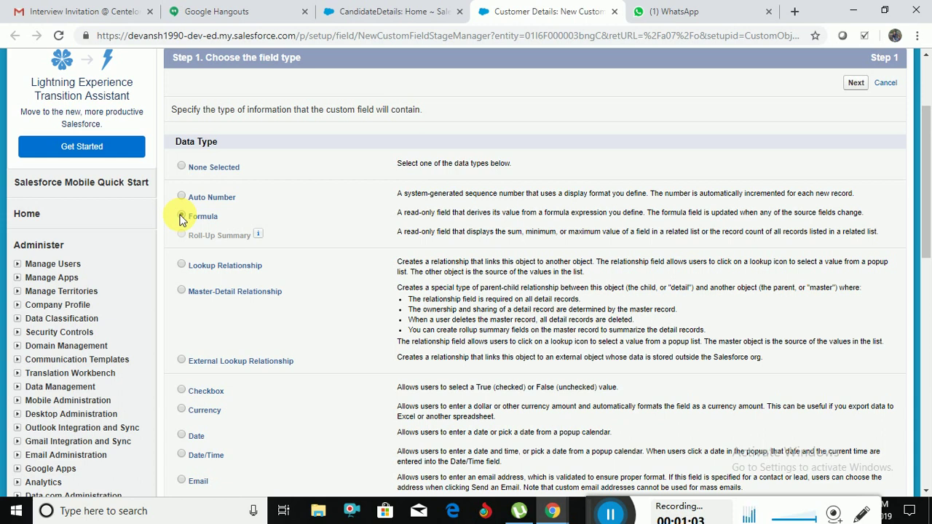
click(181, 216)
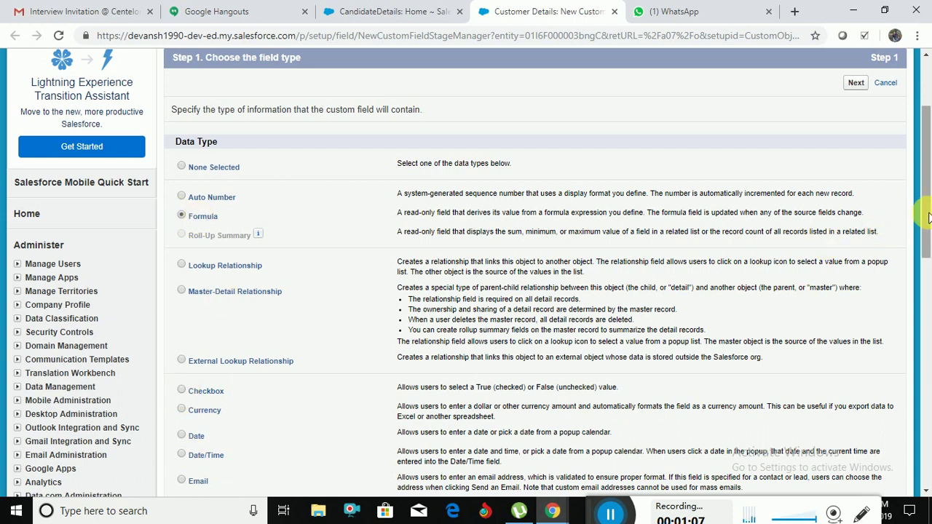
drag(928, 218, 928, 273)
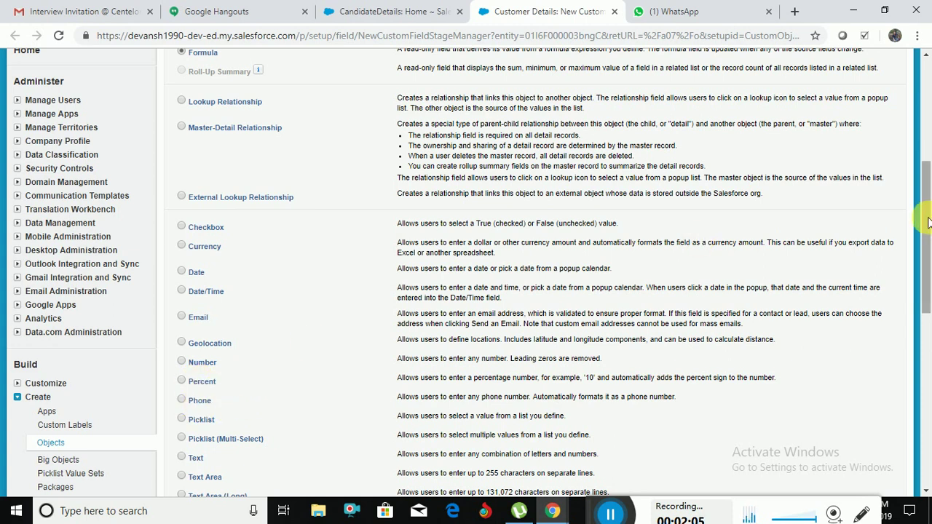
drag(928, 222, 928, 256)
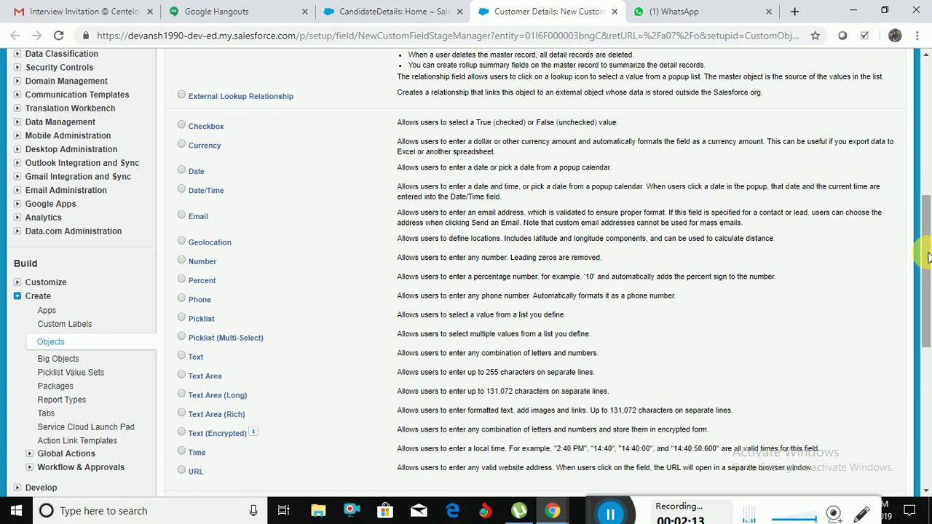
drag(921, 216, 917, 93)
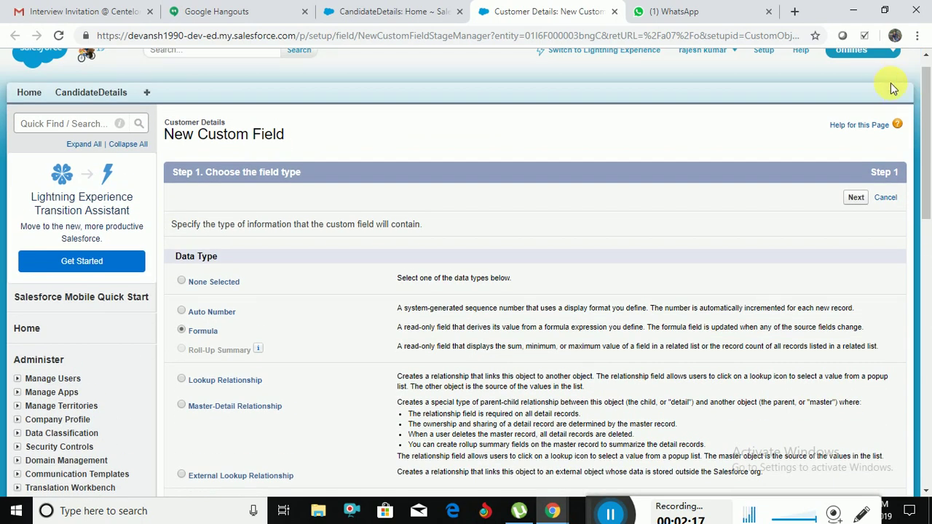
click(886, 57)
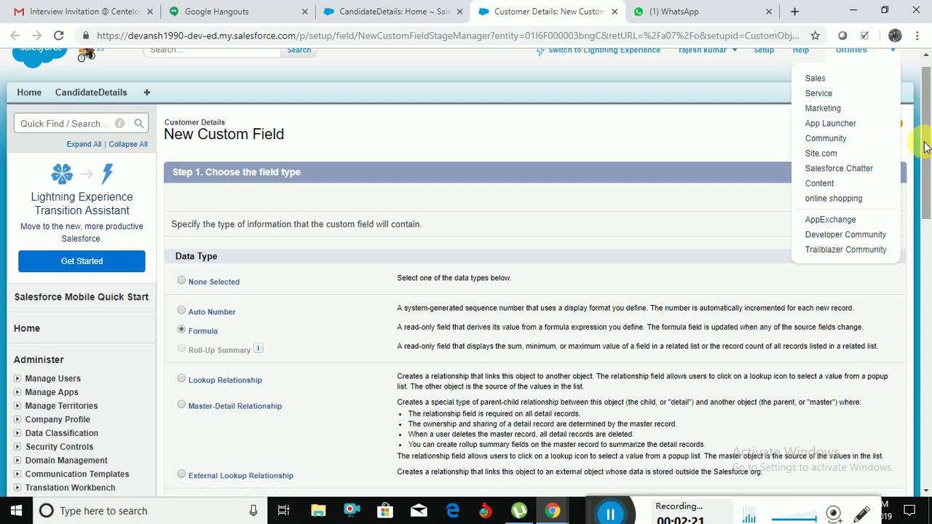
drag(922, 146, 926, 273)
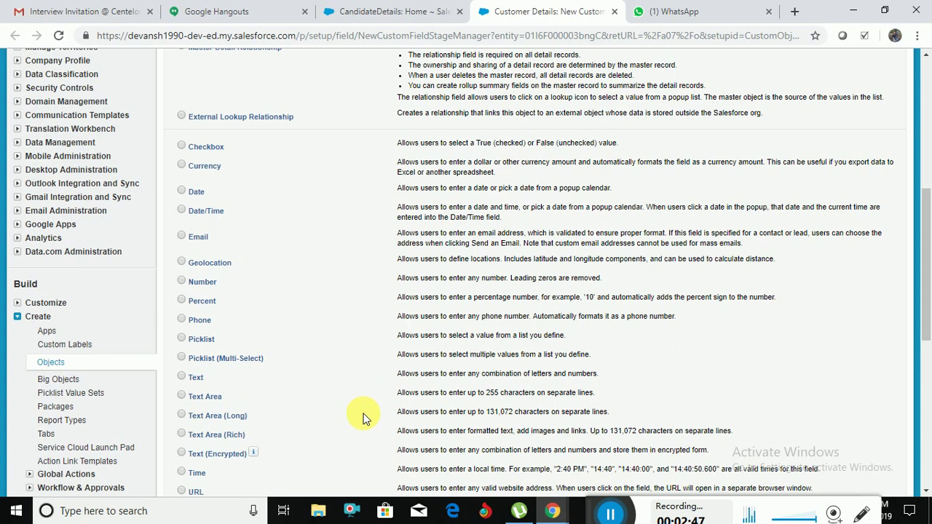
drag(349, 417, 249, 418)
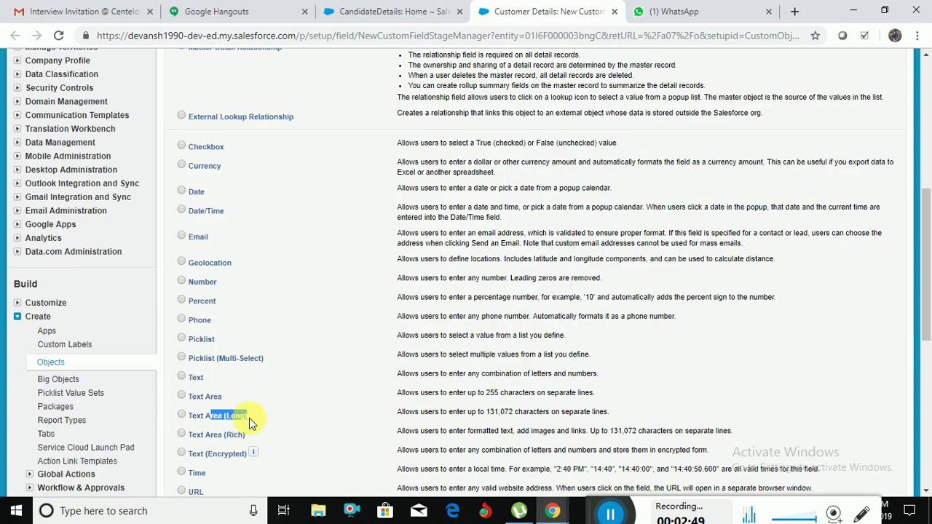
click(511, 428)
scroll(232, 439, down, 2)
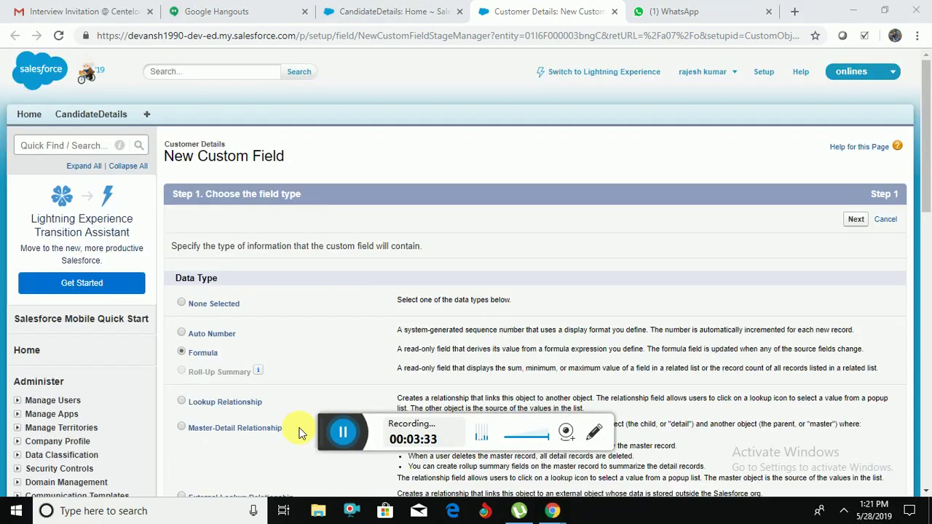
drag(327, 422, 595, 514)
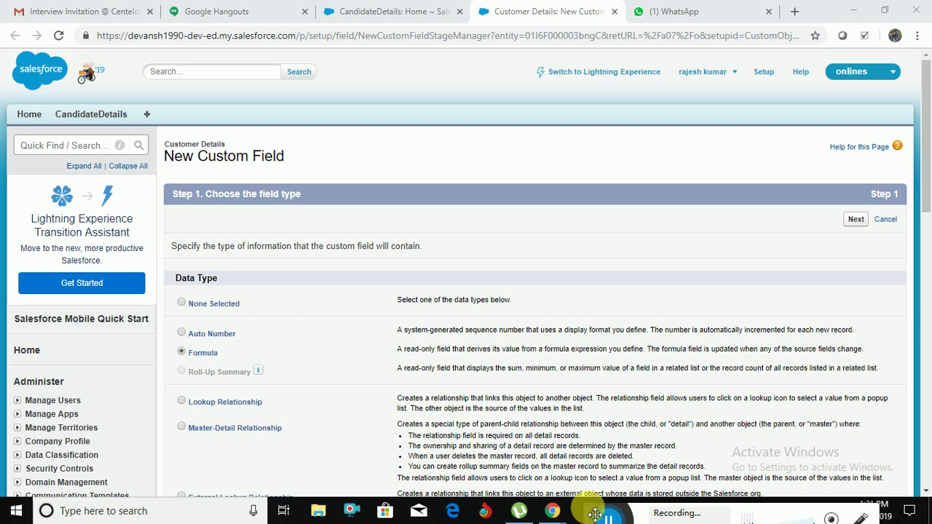
- Choose Email as the data type of the custom field and proceed to its details
click(929, 179)
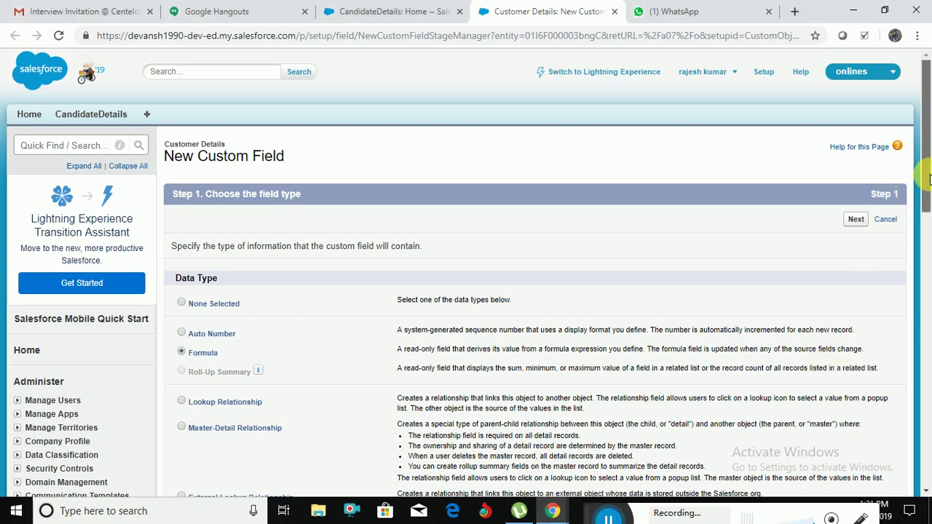
scroll(929, 180, down, 4)
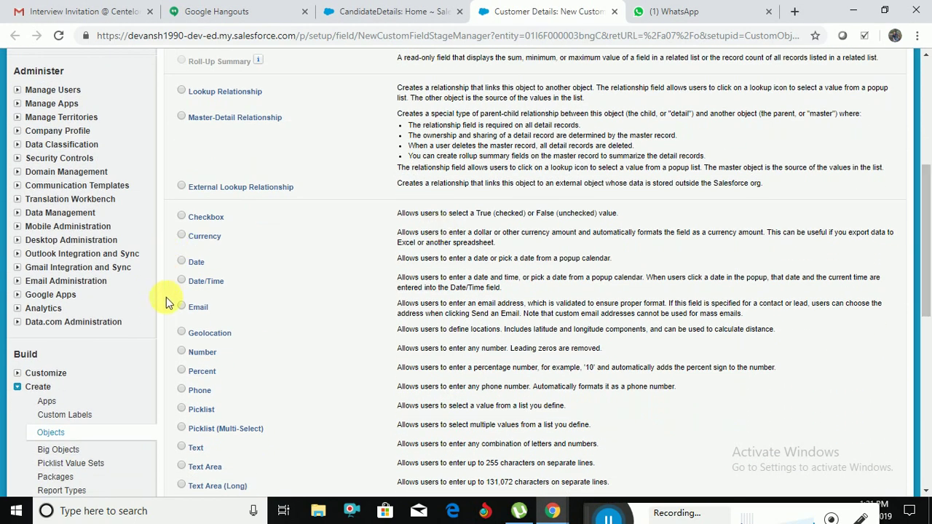
click(182, 307)
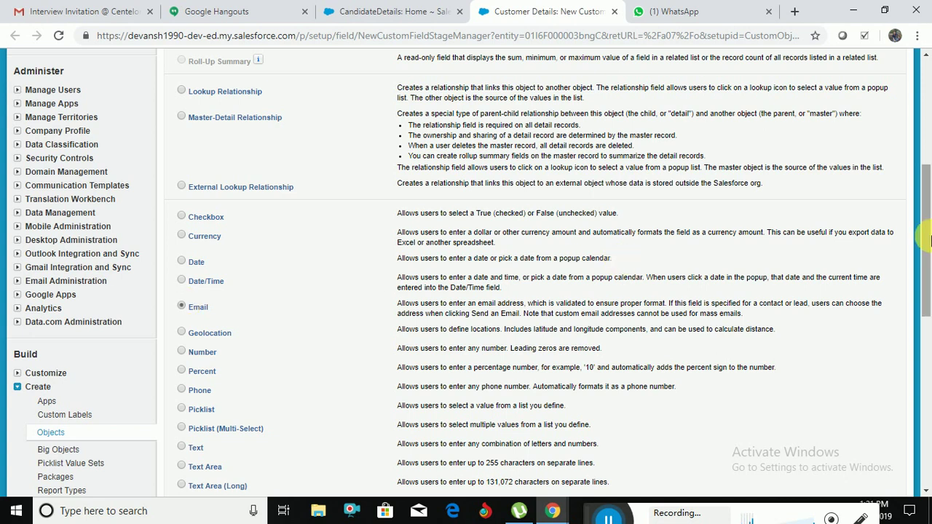
scroll(929, 240, down, 4)
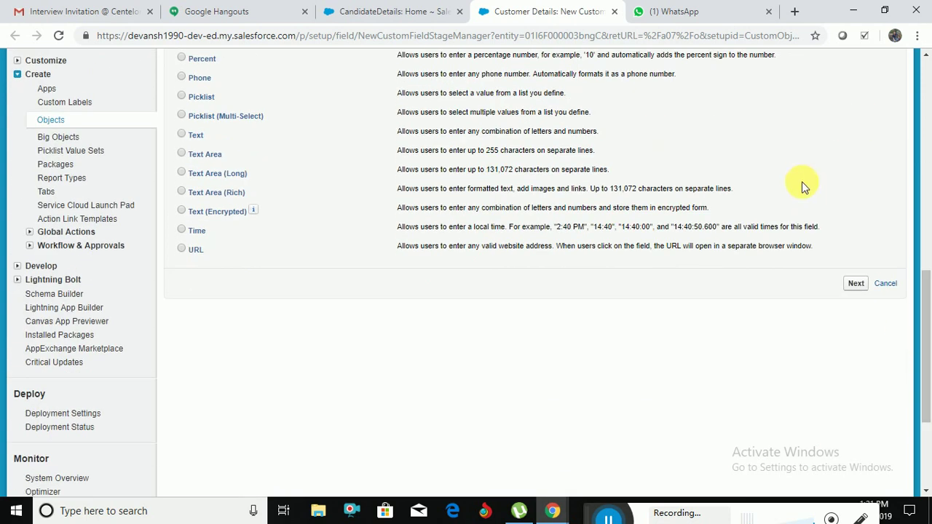
click(855, 283)
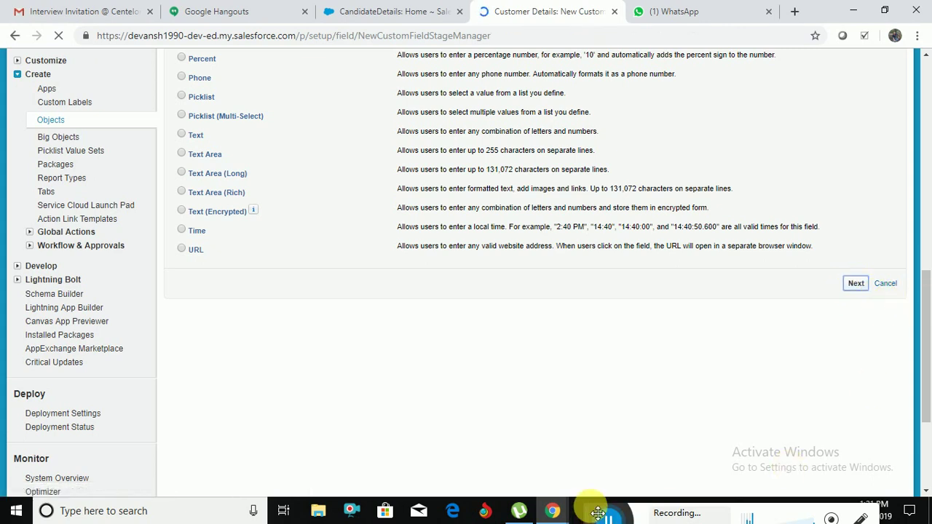
- Label the Email field "customer id" with the field name customer_id, and make a value always required
mouse_move(597, 490)
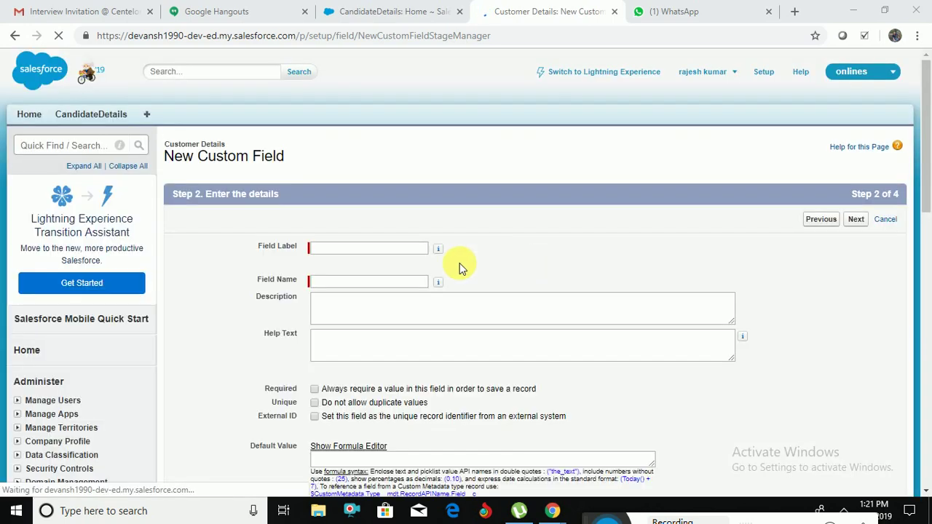
click(381, 252)
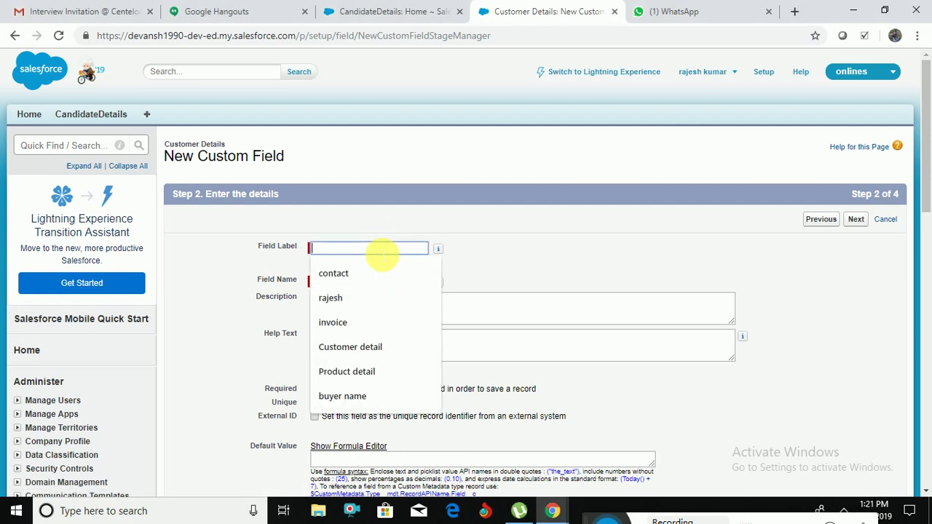
text(custom)
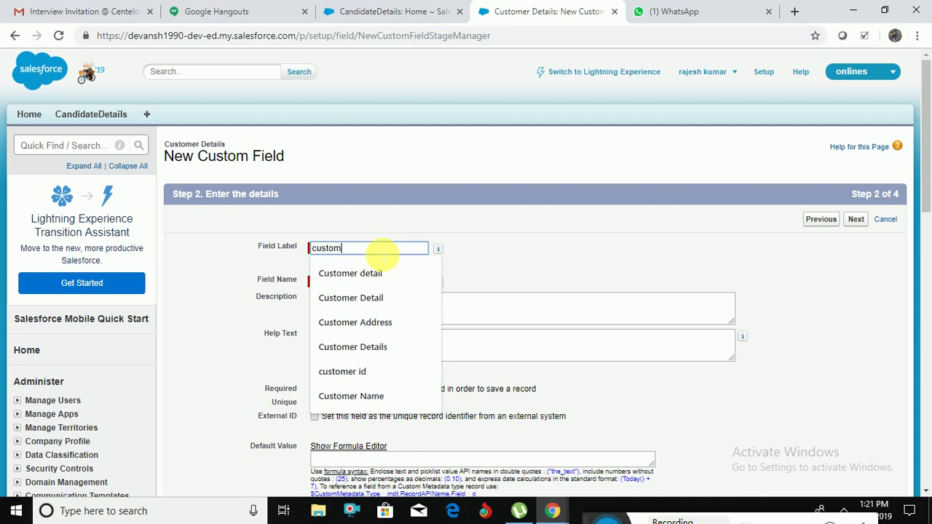
text(er id)
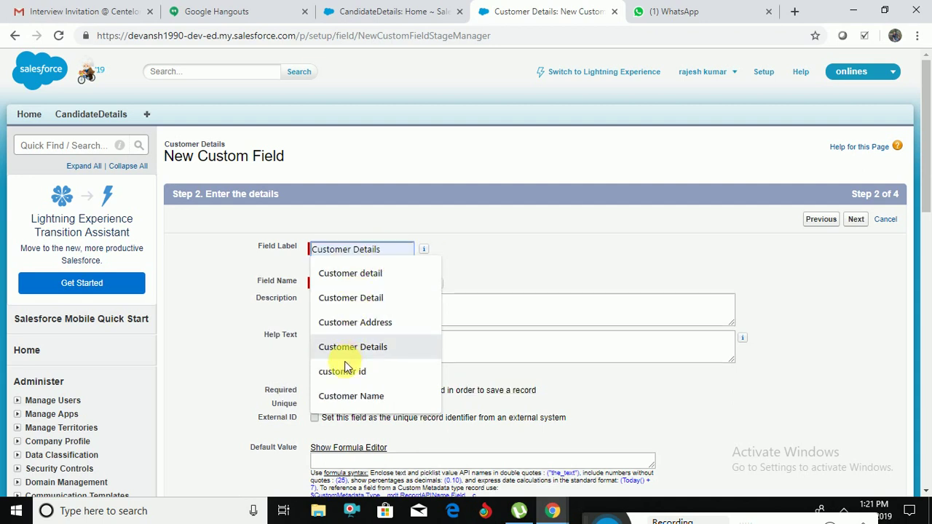
click(340, 371)
click(367, 281)
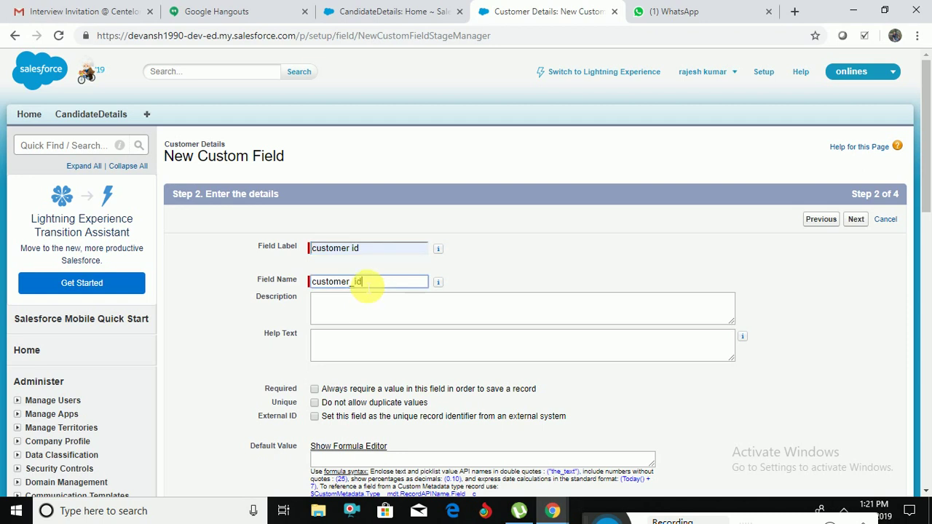
click(314, 389)
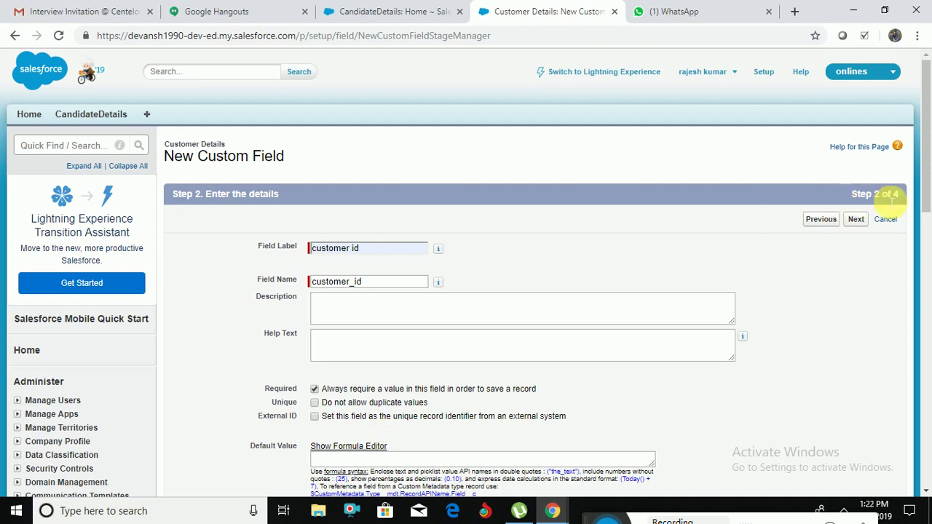
- Accept the default field-level security and page layout, then save the customer id field and start another new field
click(856, 219)
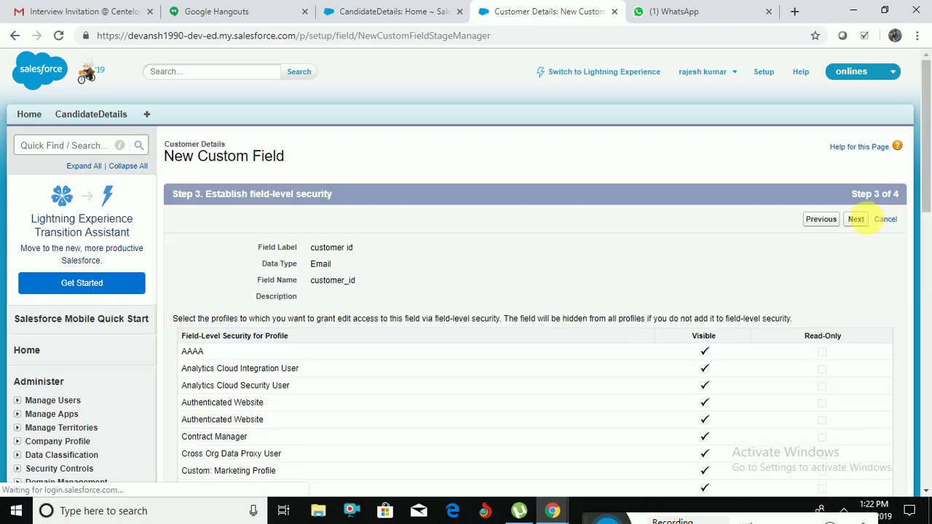
click(859, 220)
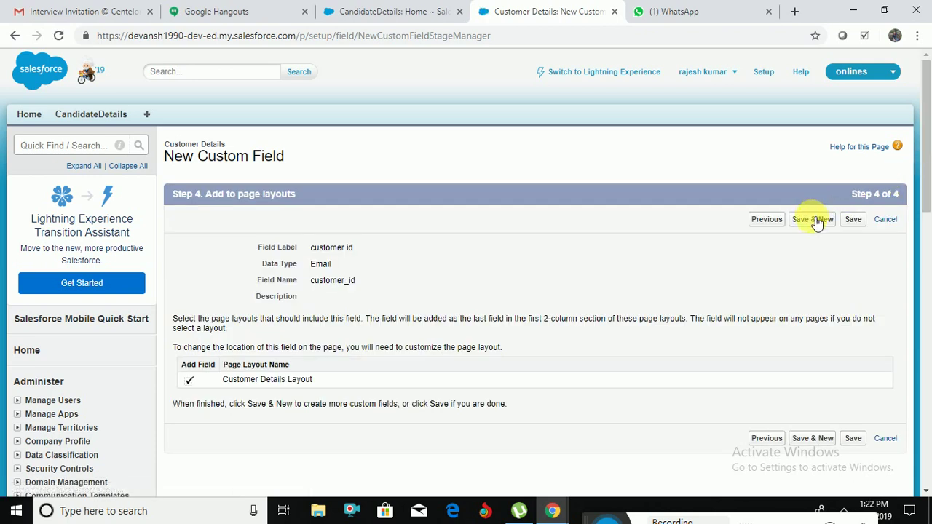
click(816, 221)
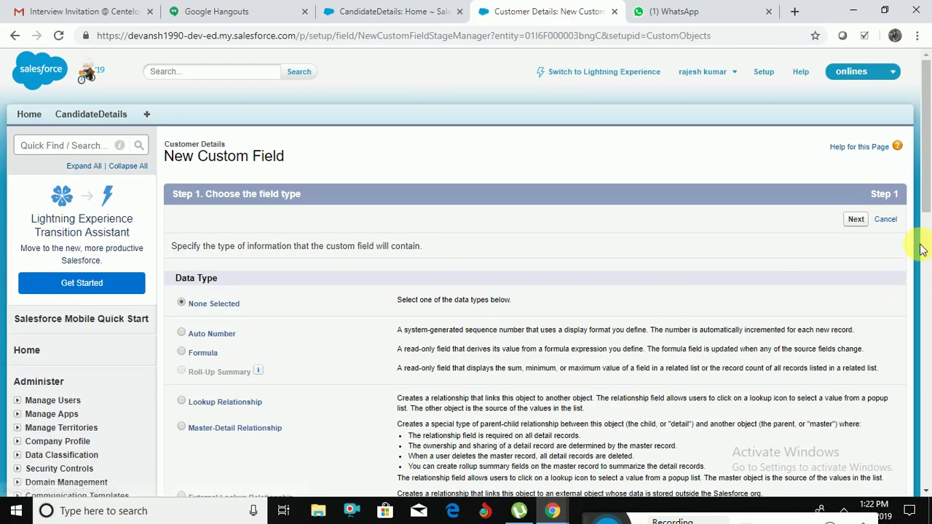
- Choose Phone as the data type of the second custom field and proceed to its details
drag(925, 210, 925, 284)
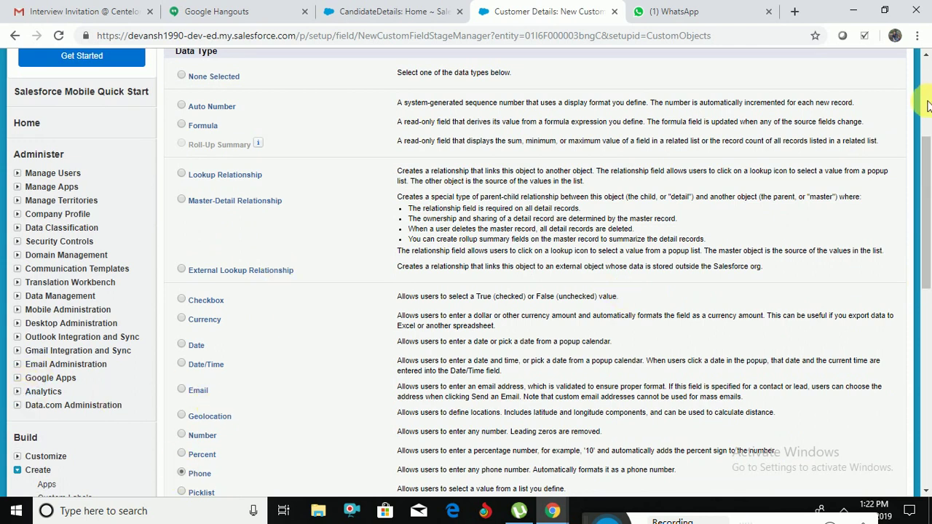
scroll(916, 109, up, 3)
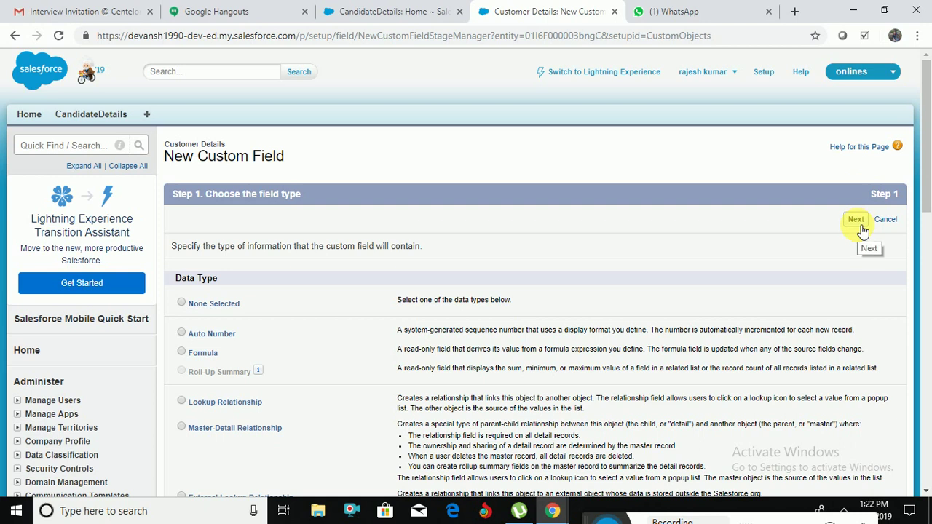
click(856, 219)
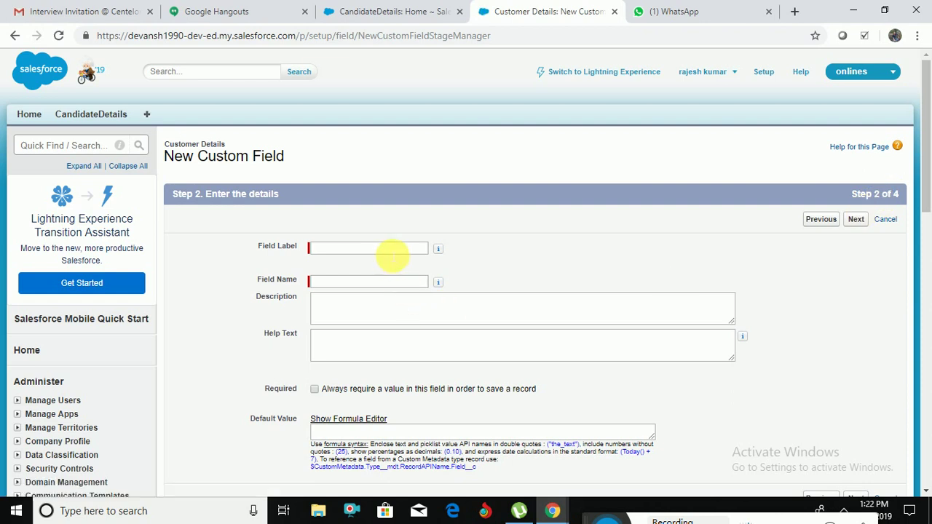
- Label the Phone field "phone number" with the field name phone_number
click(392, 249)
text(pho)
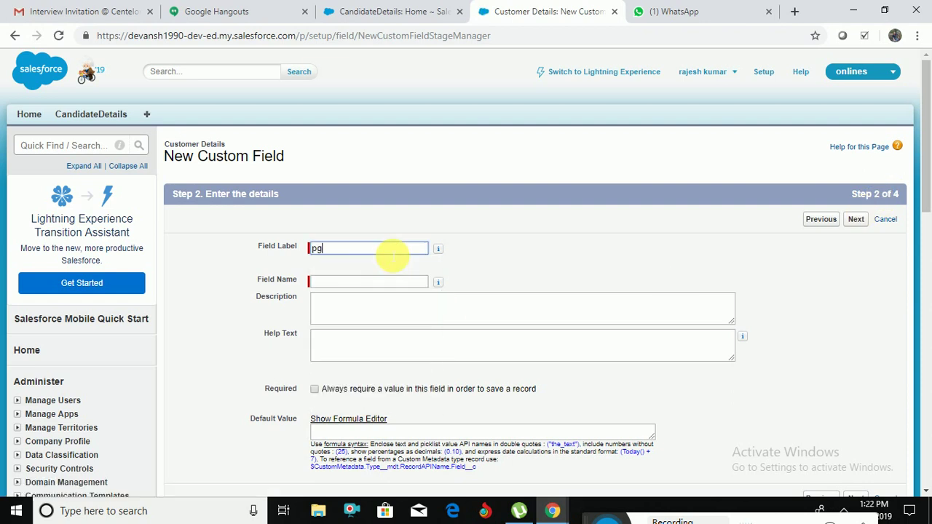
text(me)
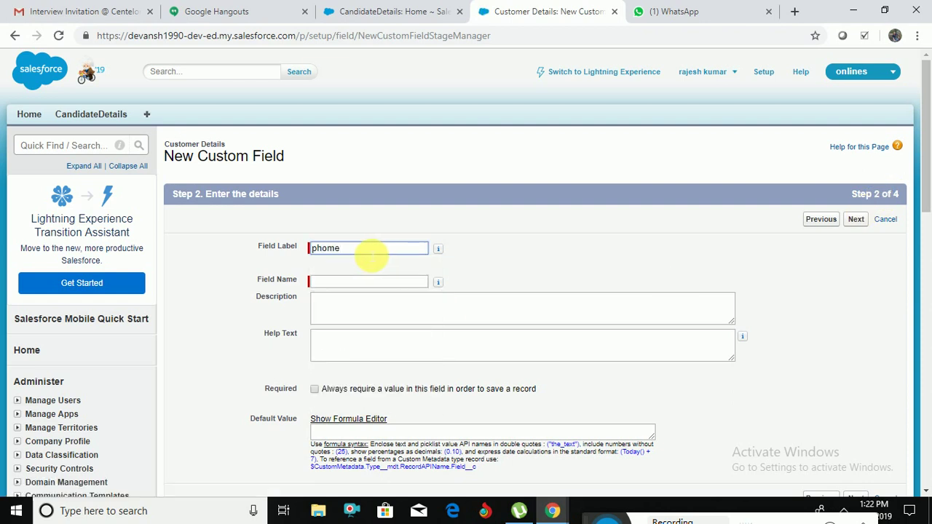
key(BackSpace)
key(BackSpace)
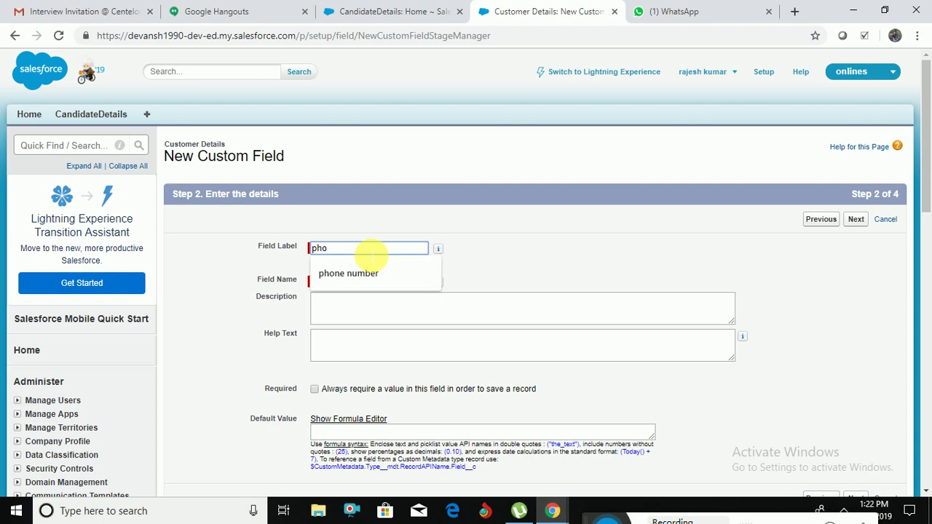
click(348, 273)
click(343, 282)
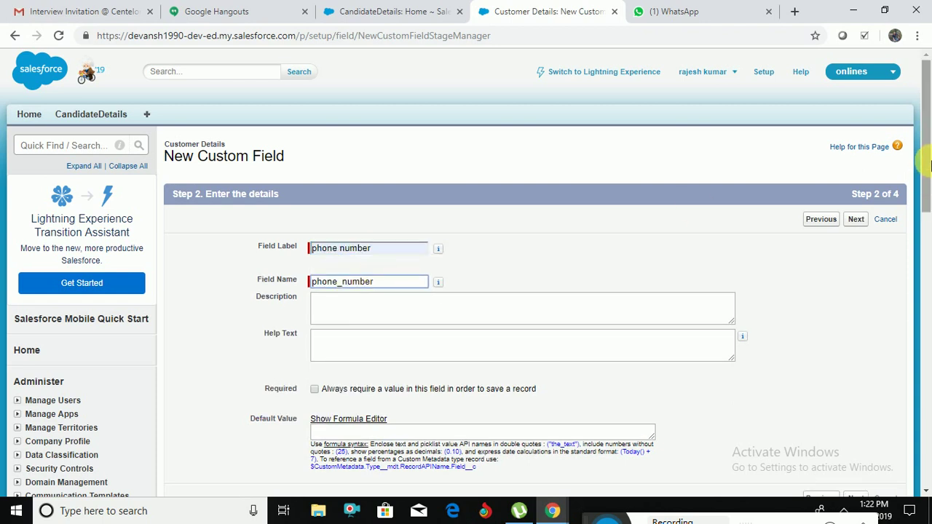
- Accept the default field-level security and page layout, then save the phone number field and start another new field
click(856, 218)
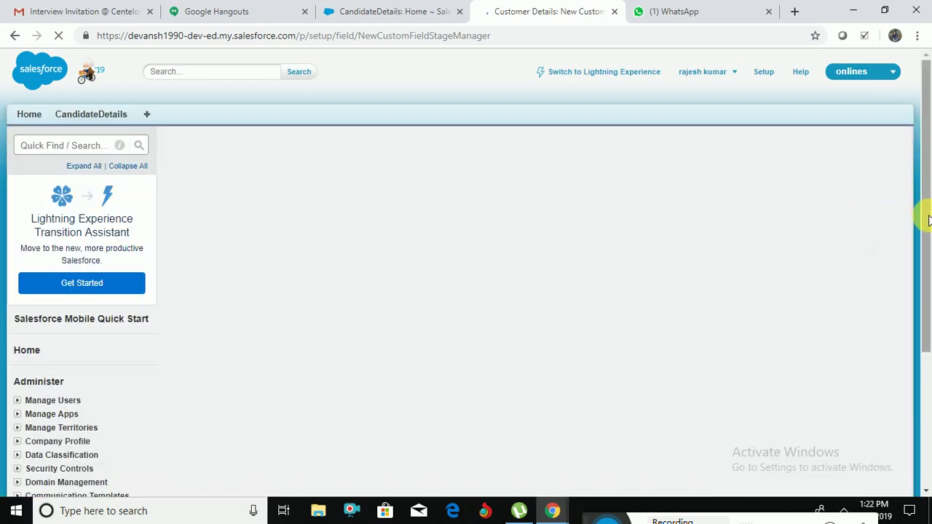
drag(925, 214, 925, 308)
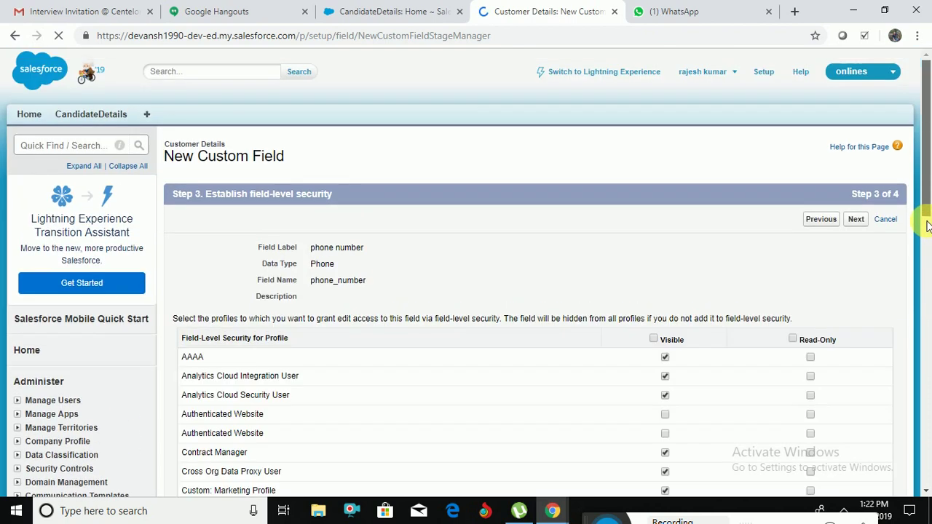
click(857, 220)
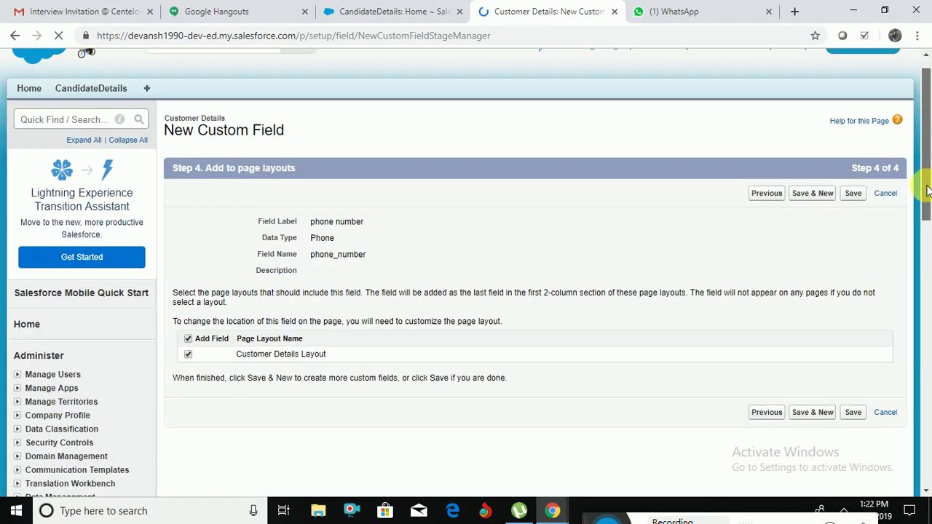
drag(928, 168, 930, 227)
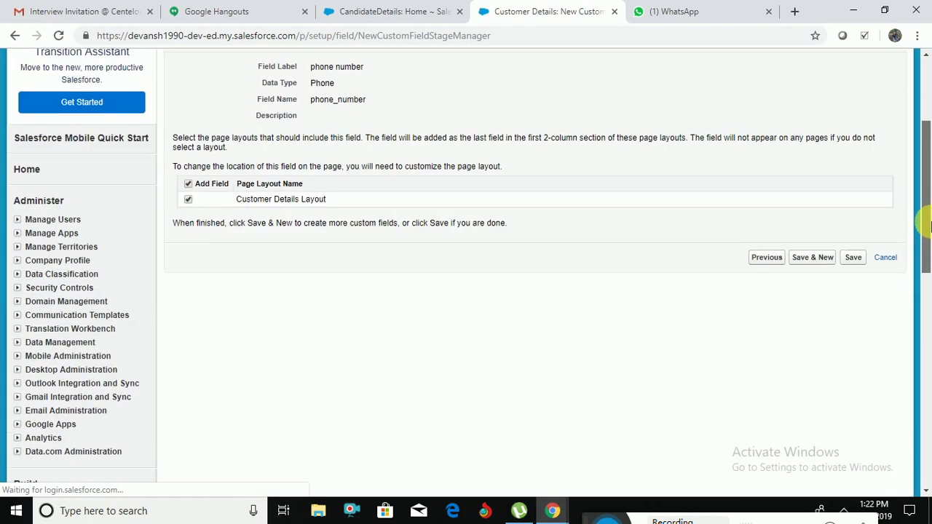
click(818, 267)
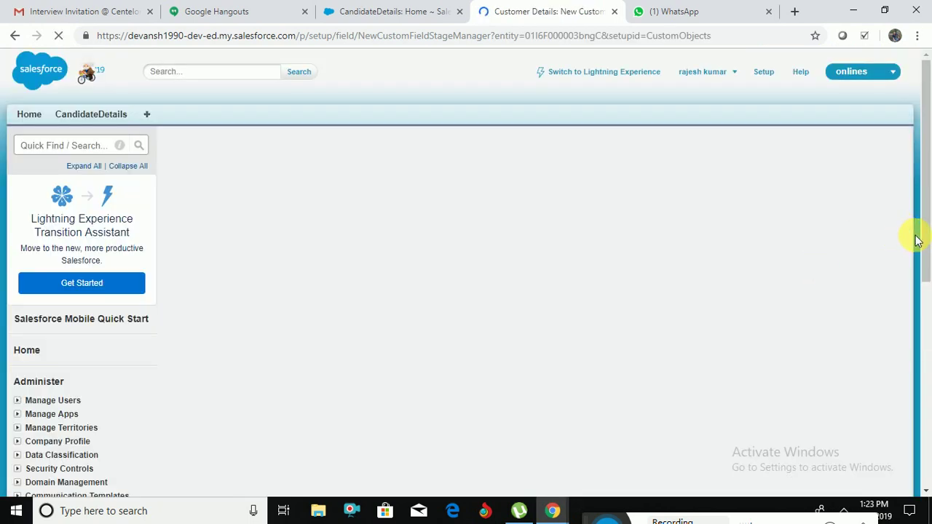
- Choose Text Area as the data type of the third custom field and proceed to its details
scroll(926, 234, down, 2)
scroll(925, 240, down, 3)
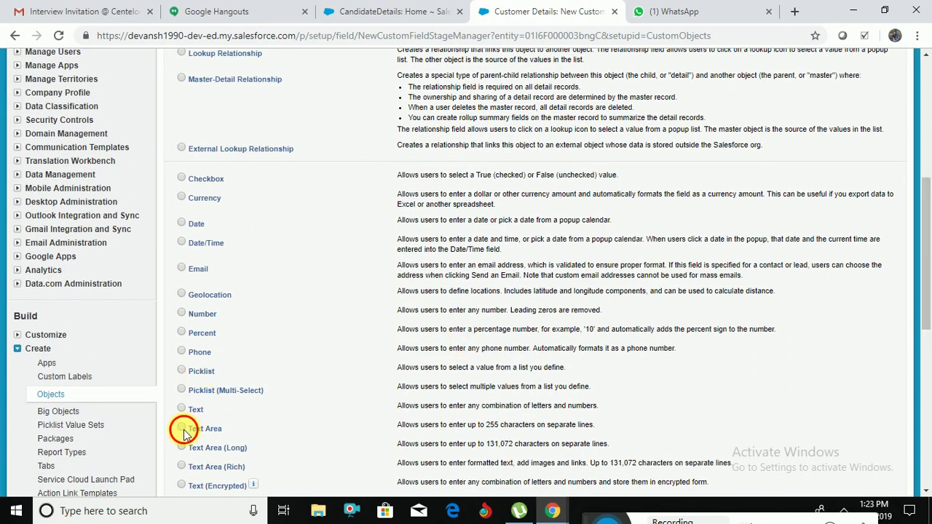
click(182, 430)
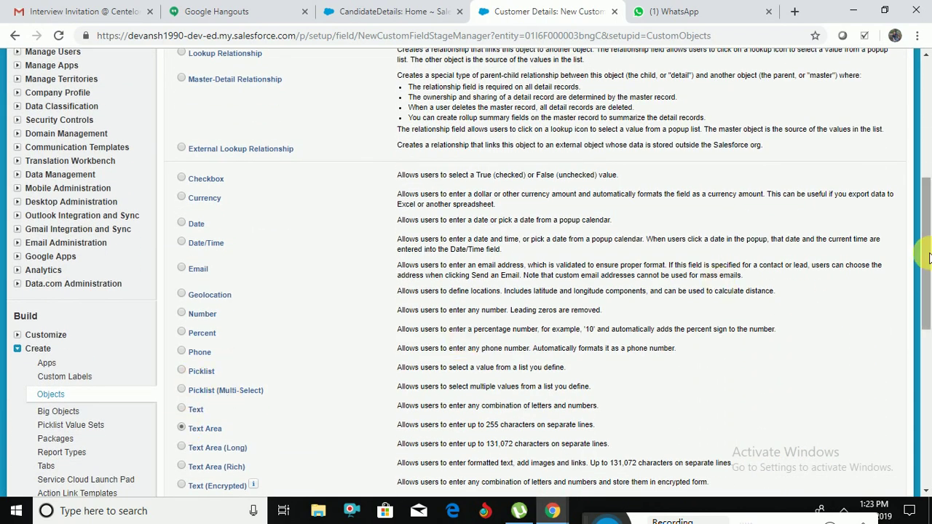
scroll(928, 257, up, 5)
click(856, 184)
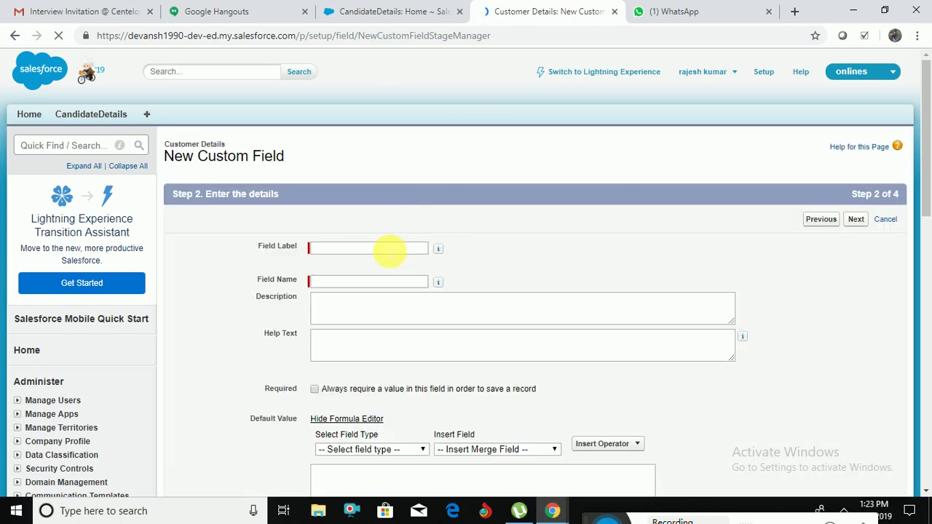
- Label the Text Area field "customer Address" with the field name customer_Address
click(390, 249)
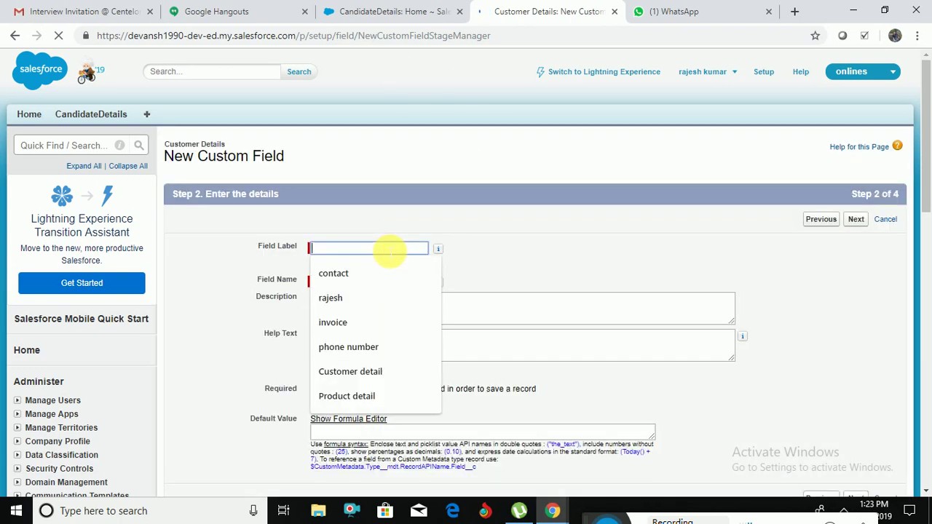
text(customer)
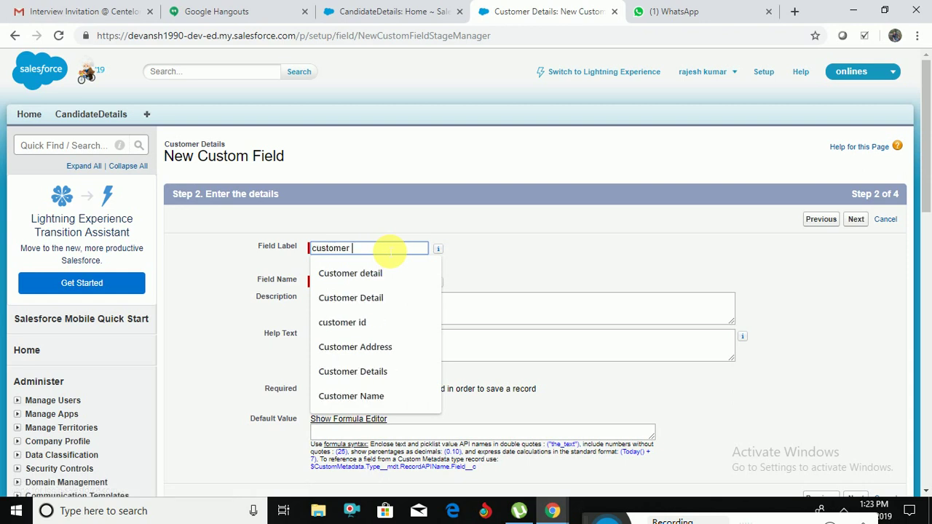
text( Address)
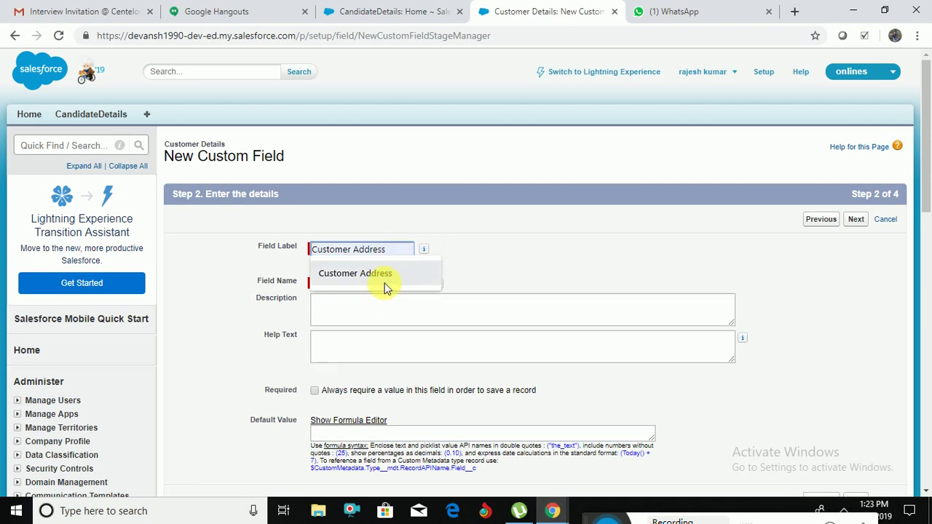
click(572, 240)
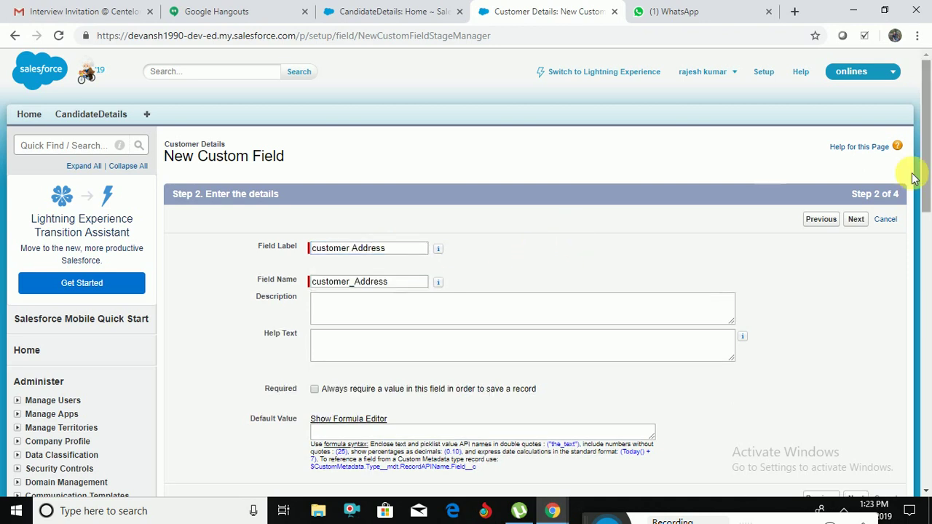
- Accept the default field-level security and page layout, then save the customer Address field and start another new field
click(857, 219)
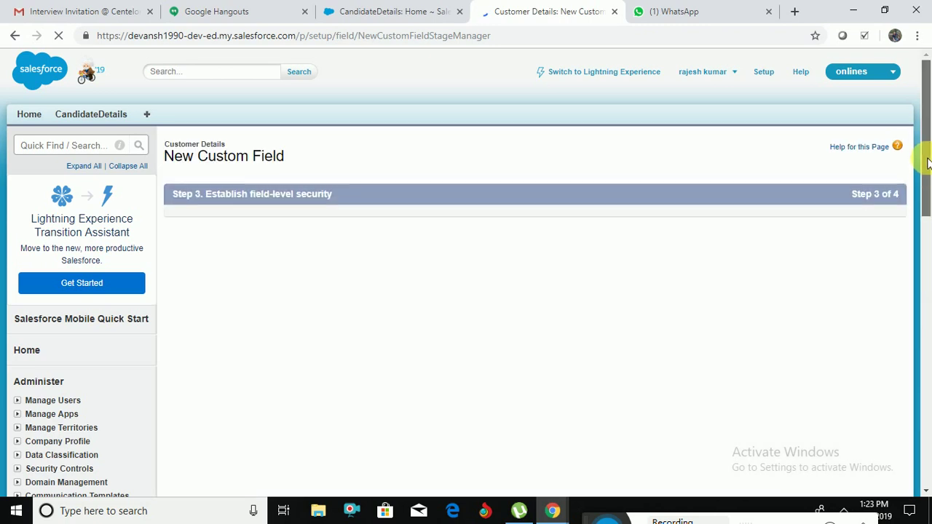
scroll(903, 204, down, 3)
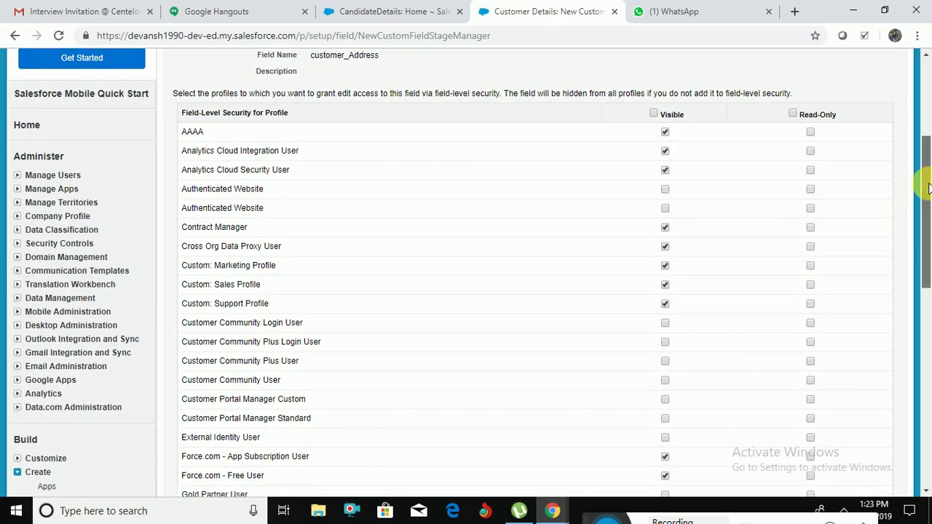
drag(923, 183, 922, 386)
click(857, 222)
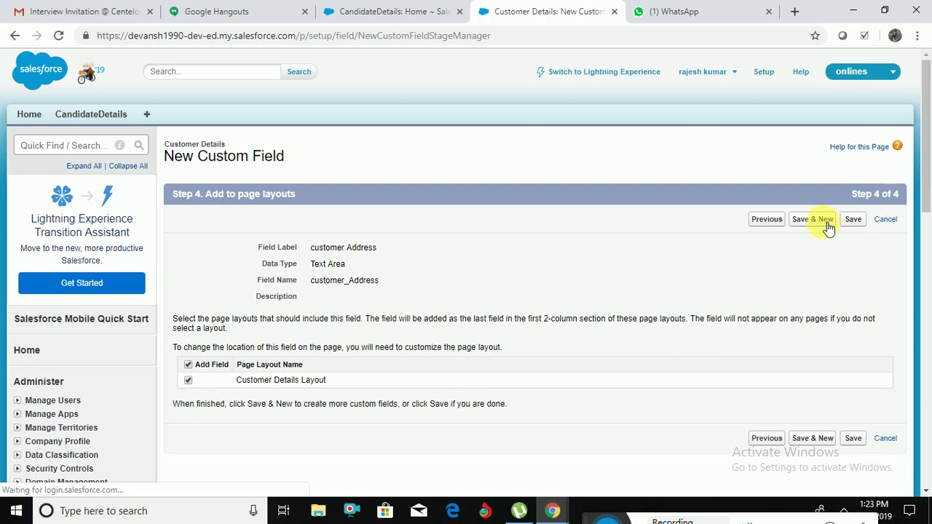
click(828, 227)
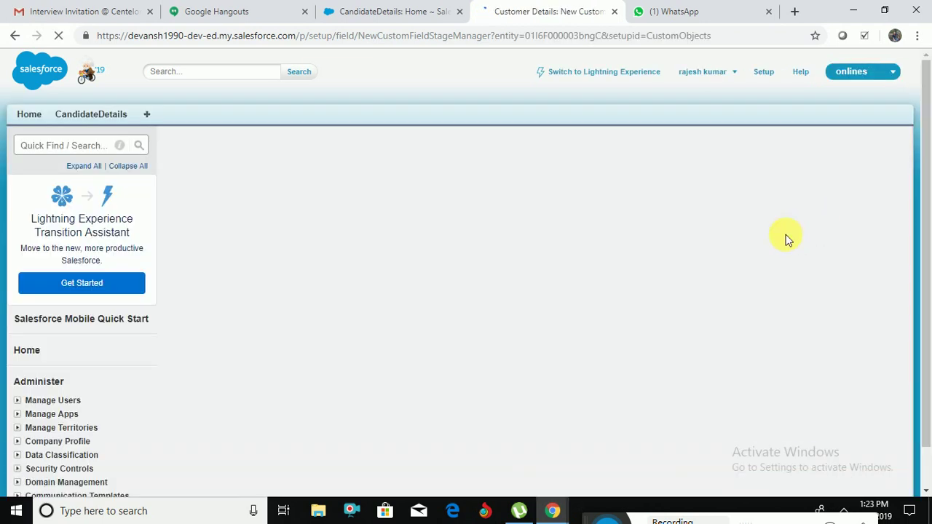
- Choose Number as the data type of the fourth custom field and proceed to its details
drag(926, 190, 927, 308)
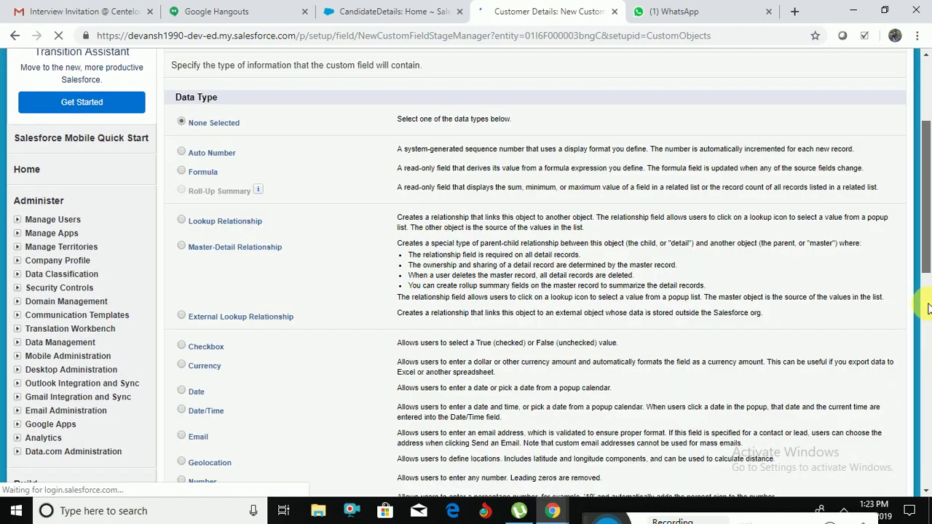
scroll(926, 302, down, 2)
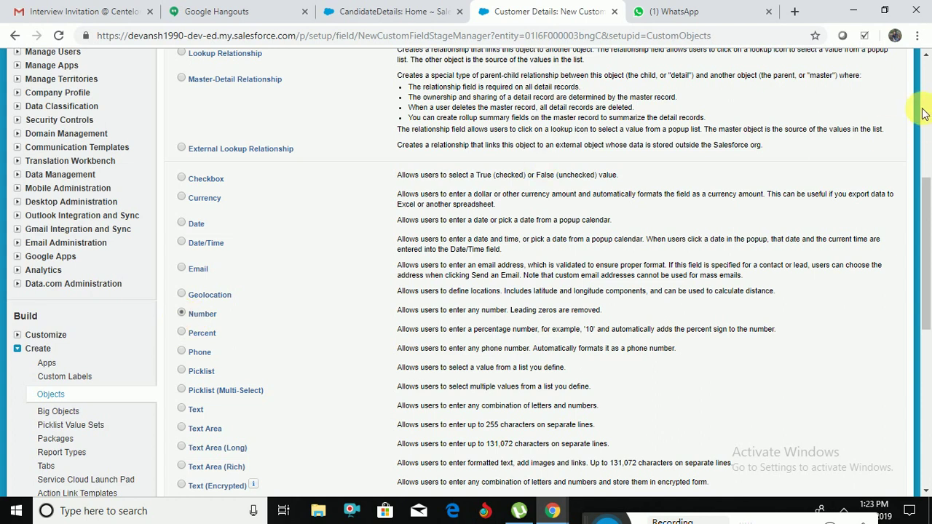
scroll(926, 109, up, 5)
click(858, 220)
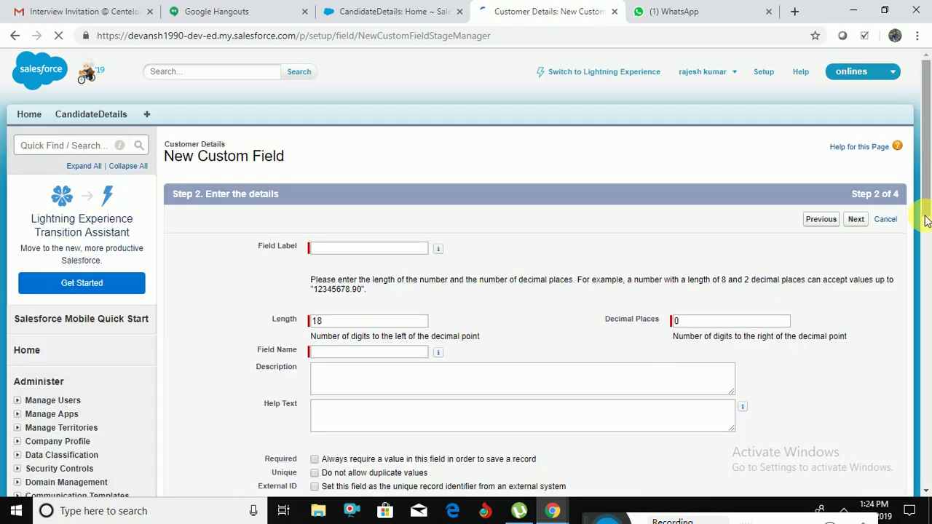
- Label the Number field "pin code" with the field name pin_code
click(378, 250)
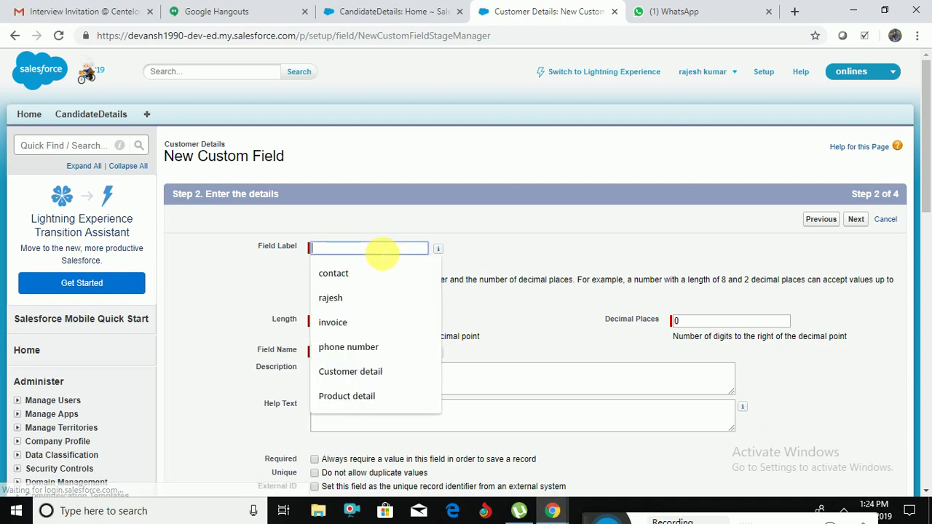
text(pin code)
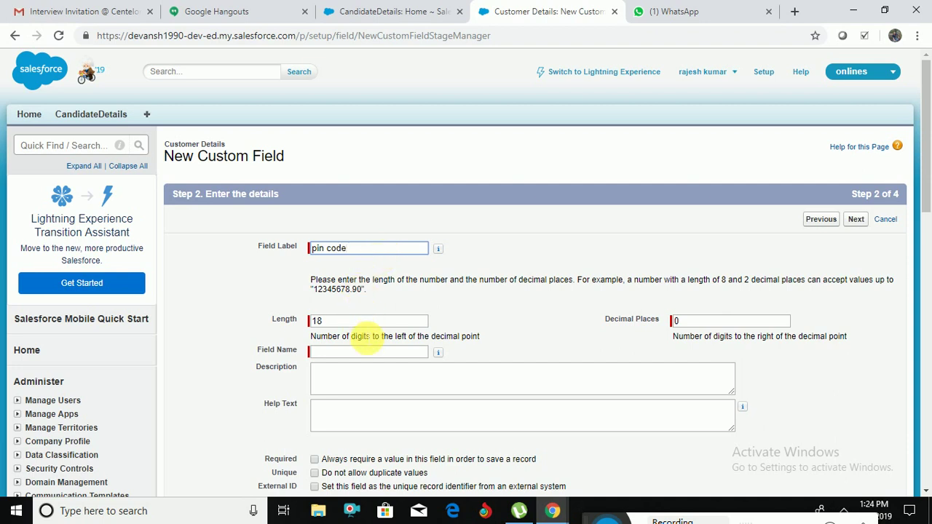
click(366, 338)
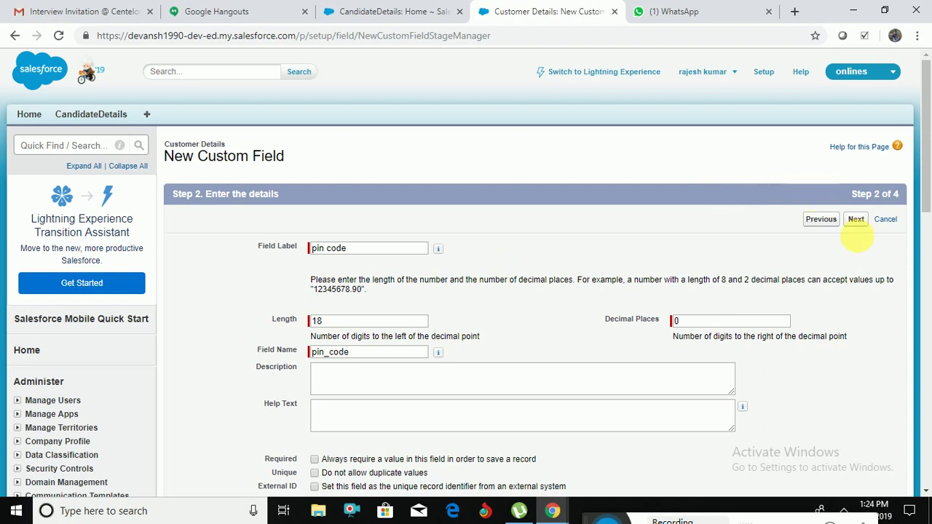
- Accept the default field-level security and page layout for the pin code field and save it to finish creating fields
click(856, 220)
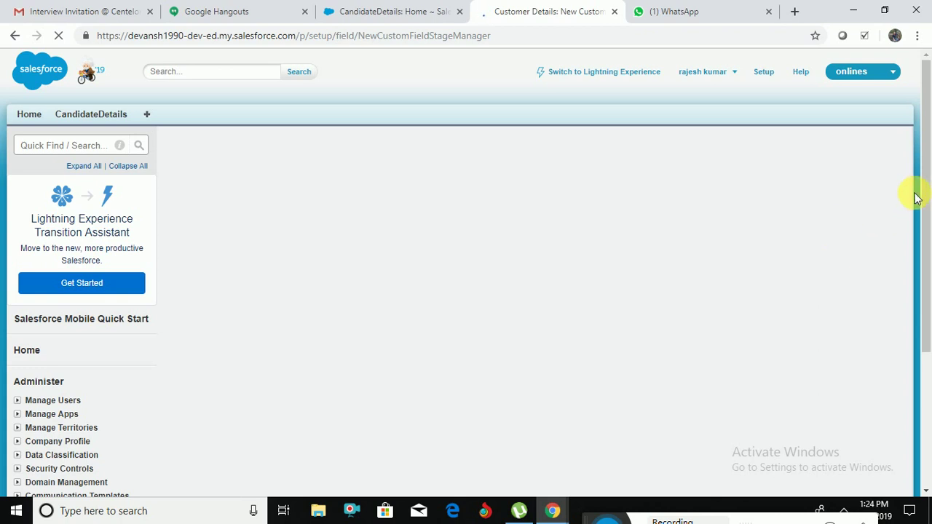
drag(924, 200, 922, 308)
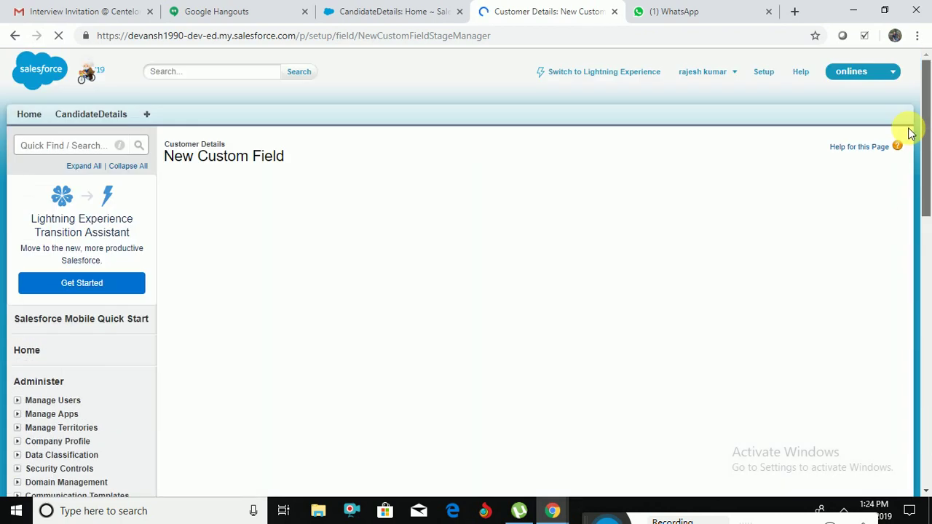
click(857, 220)
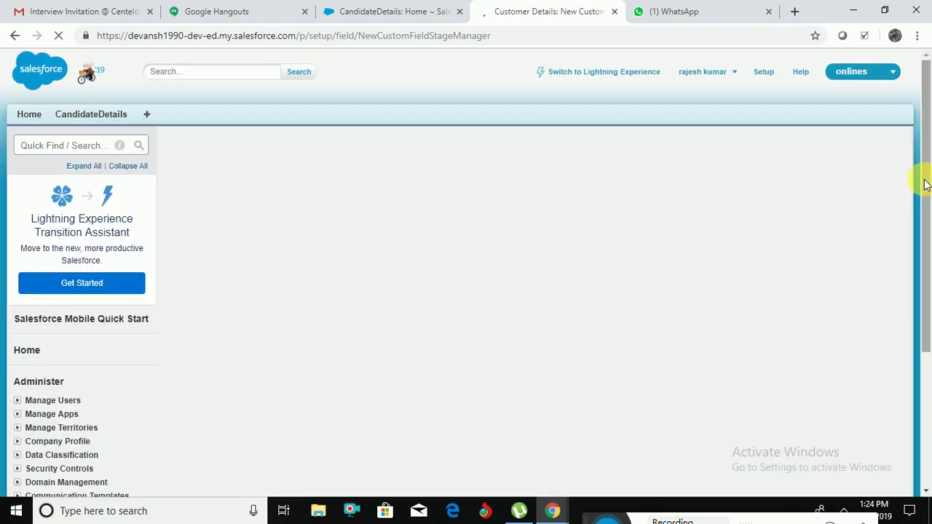
drag(925, 184, 928, 435)
drag(925, 437, 923, 270)
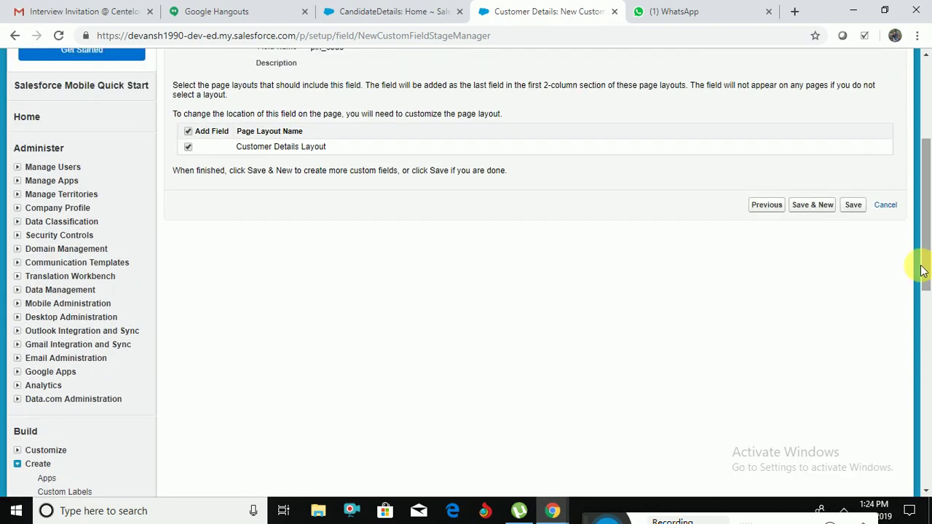
click(854, 213)
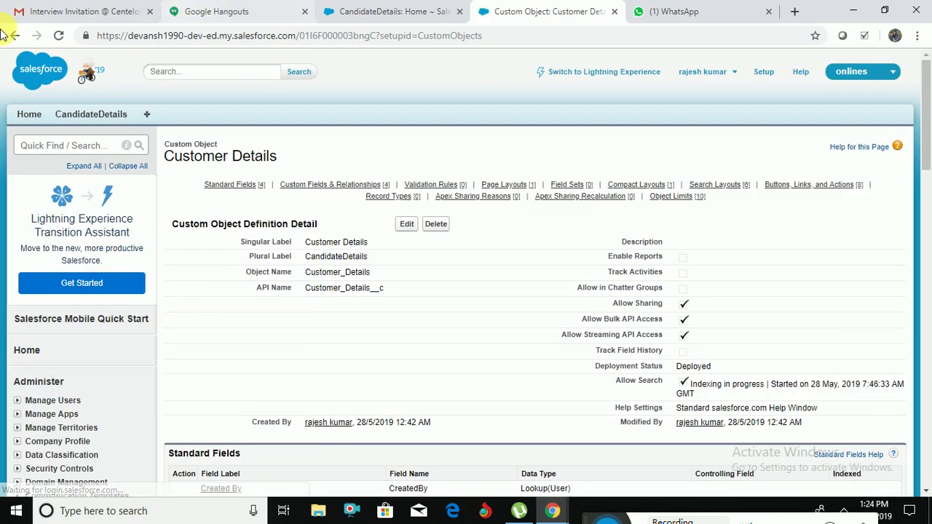
- Open a blank new record form from CandidateDetails to check the custom fields on its layout
click(99, 118)
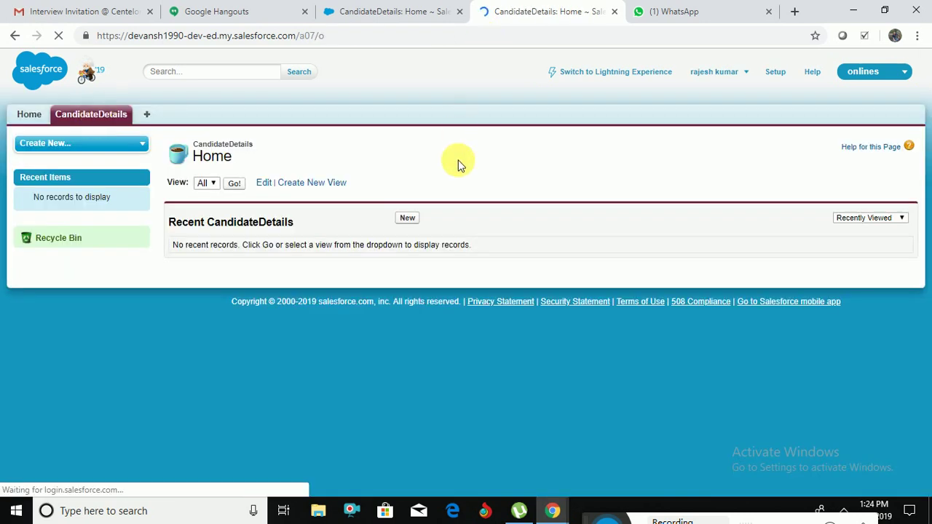
click(417, 223)
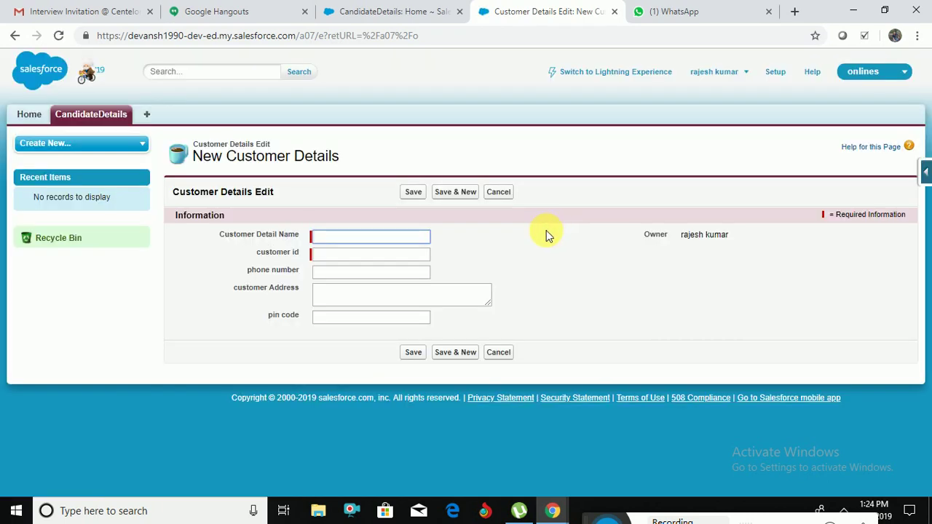
click(548, 235)
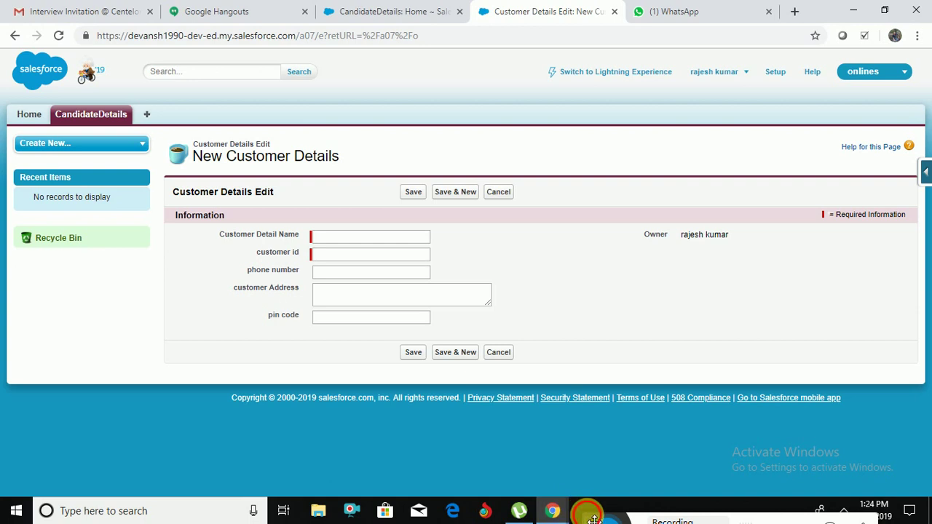
drag(593, 513, 574, 469)
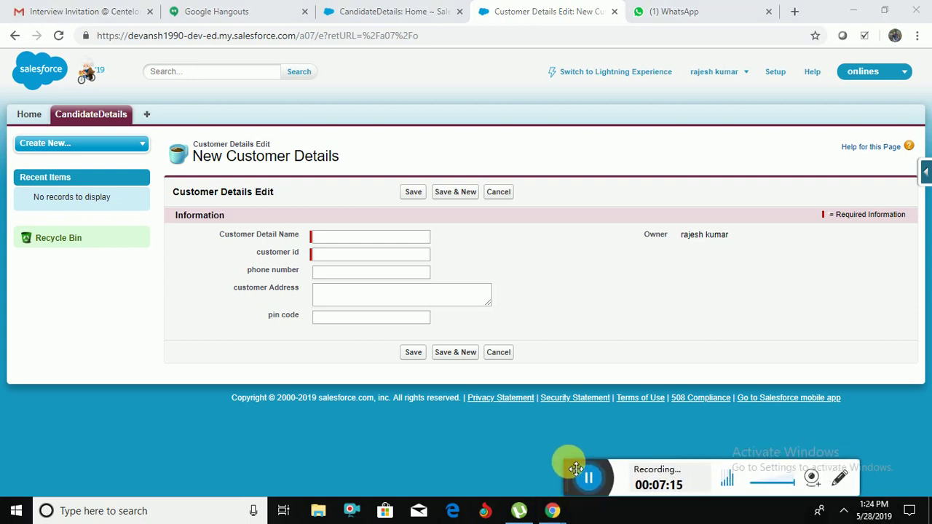